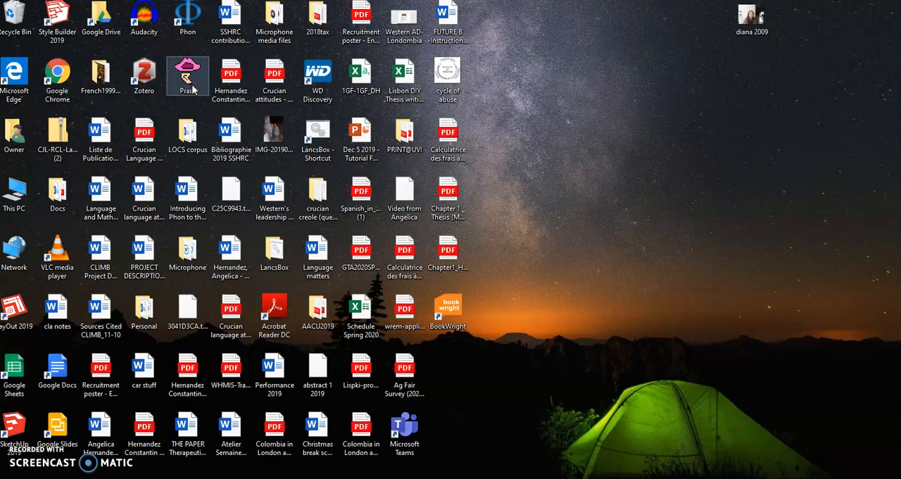
Launch Praat, close the Praat Picture window and move the Praat Objects window toward the middle of the desktop
double_click(188, 78)
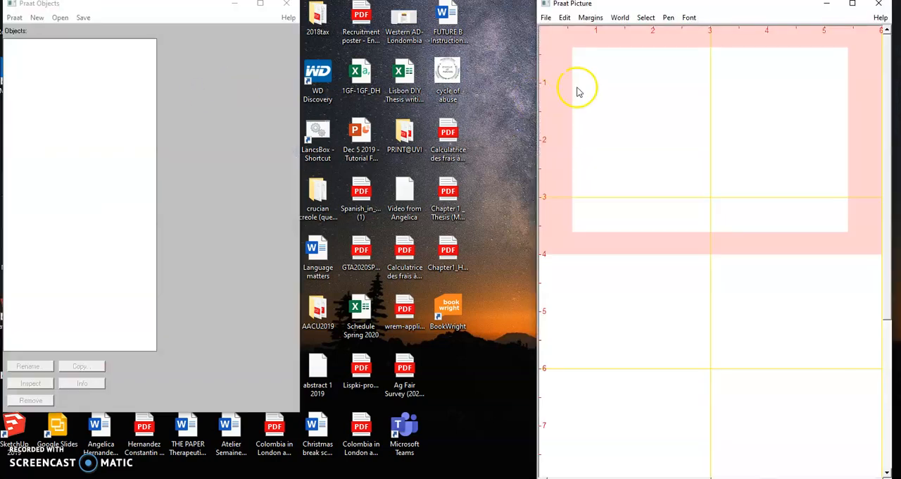
click(878, 5)
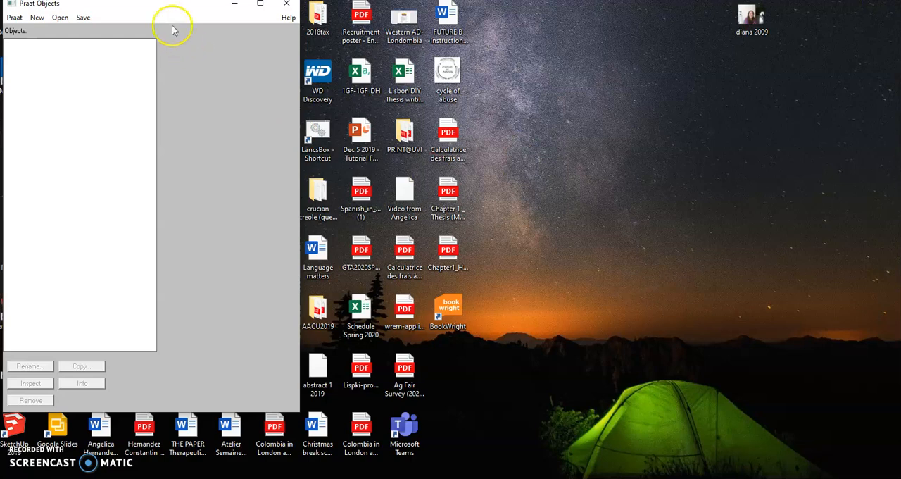
drag(162, 12, 343, 54)
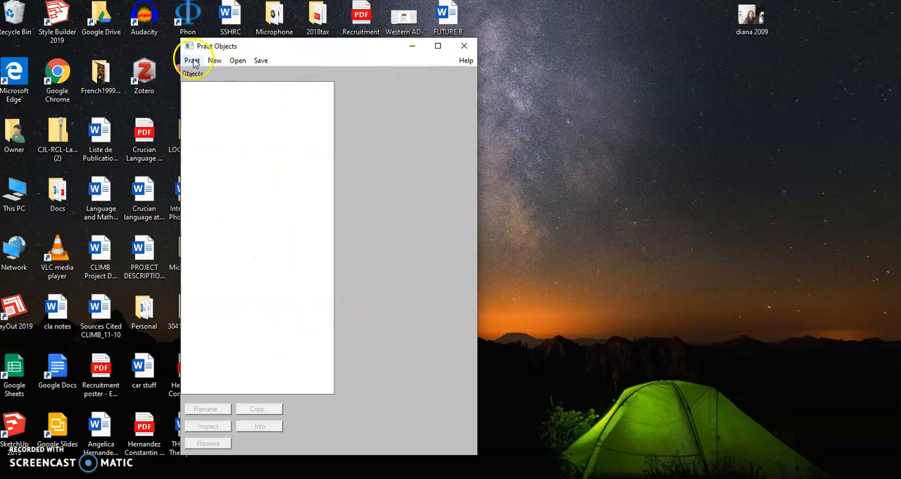
Open the WAV file 2GM_3 from the 2GM folder as a long sound
click(235, 62)
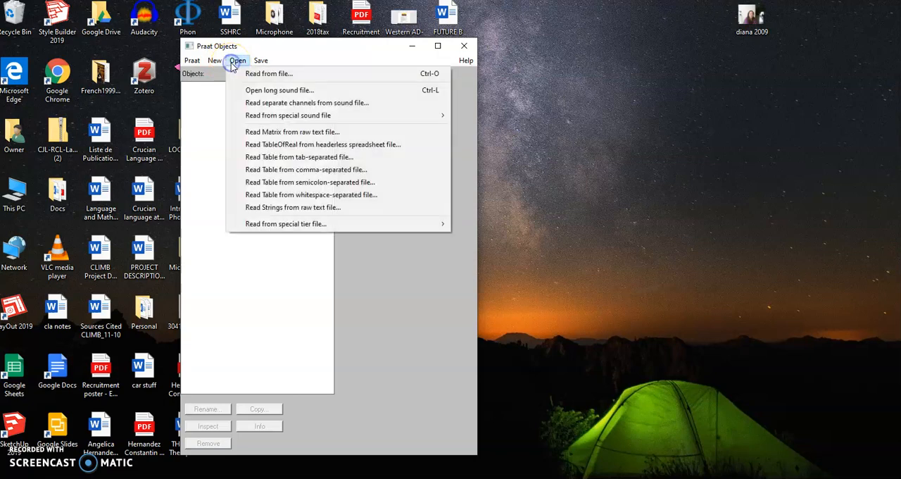
click(276, 92)
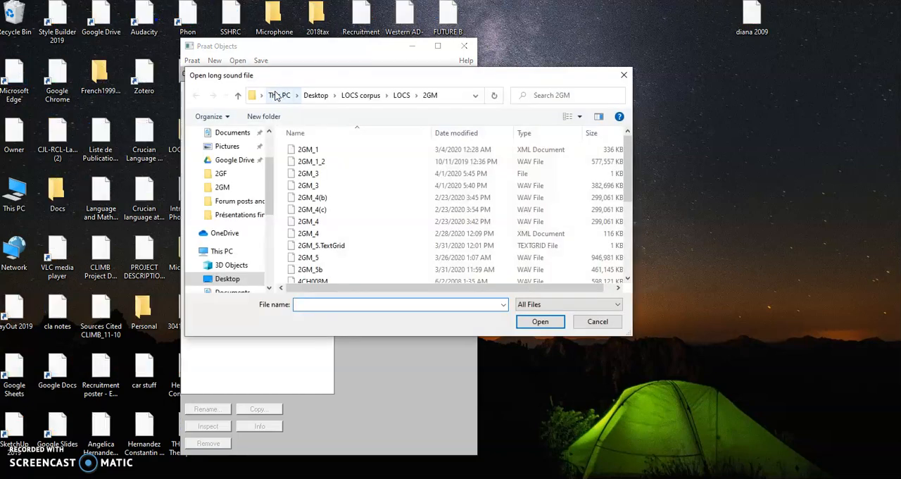
scroll(446, 191, down, 1)
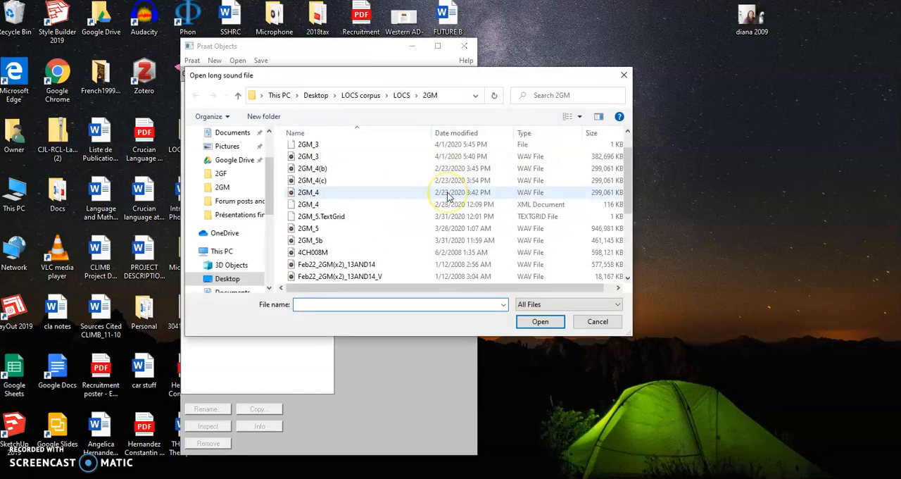
scroll(447, 195, up, 1)
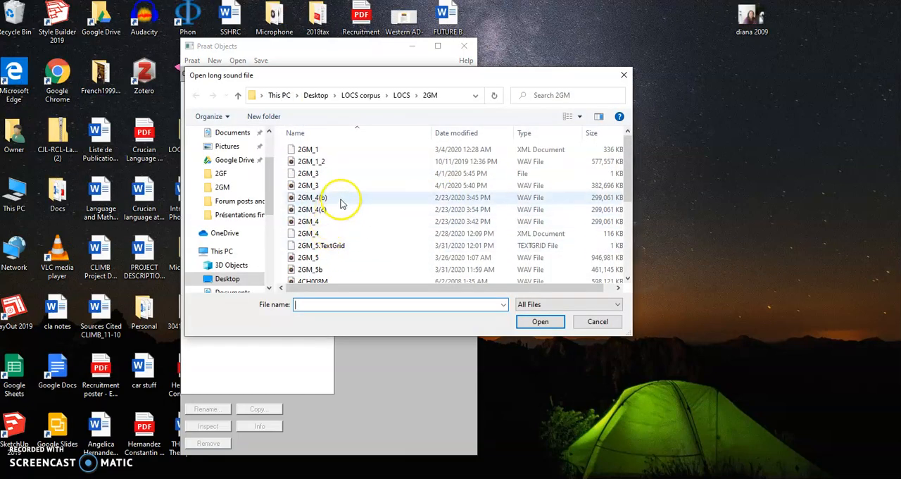
click(359, 189)
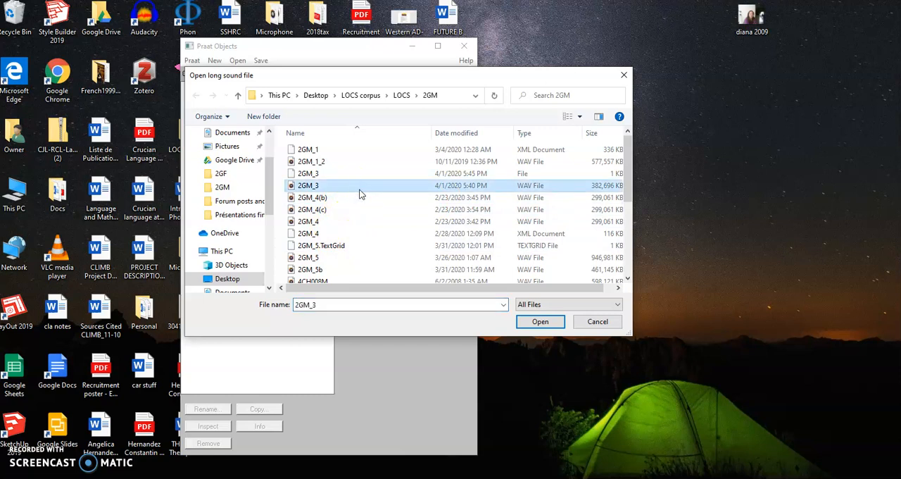
click(530, 323)
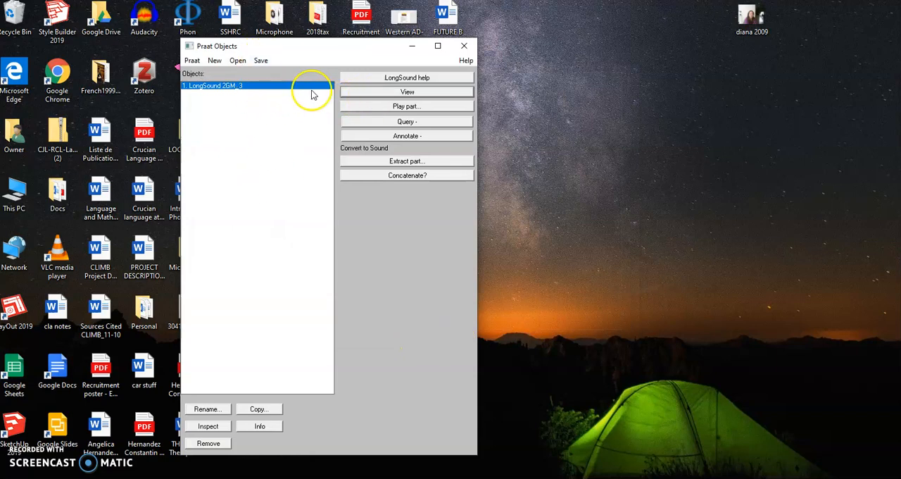
Display the waveform of LongSound 2GM_3, lower its window, and bring the Praat Objects window to the front
click(350, 92)
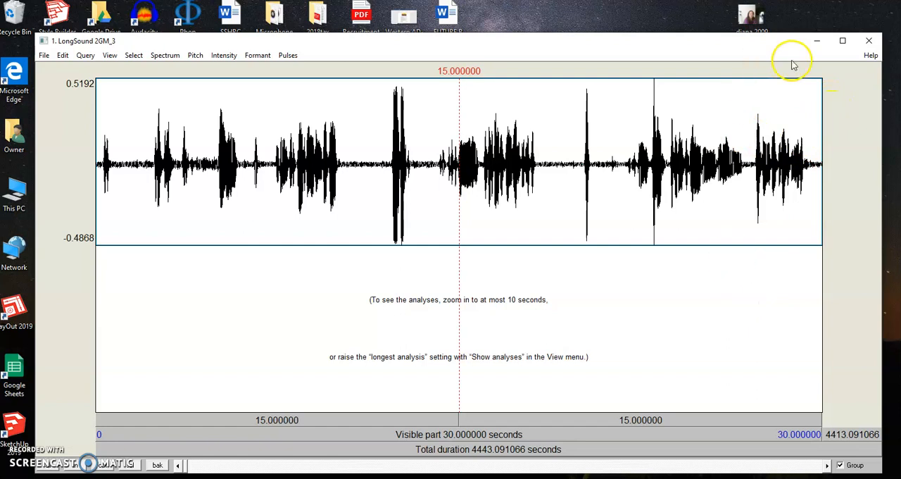
drag(711, 34, 719, 129)
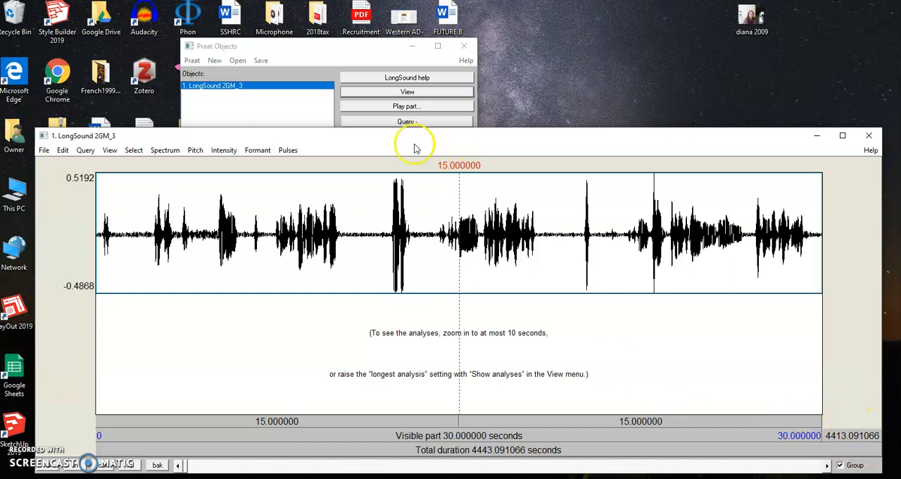
click(369, 50)
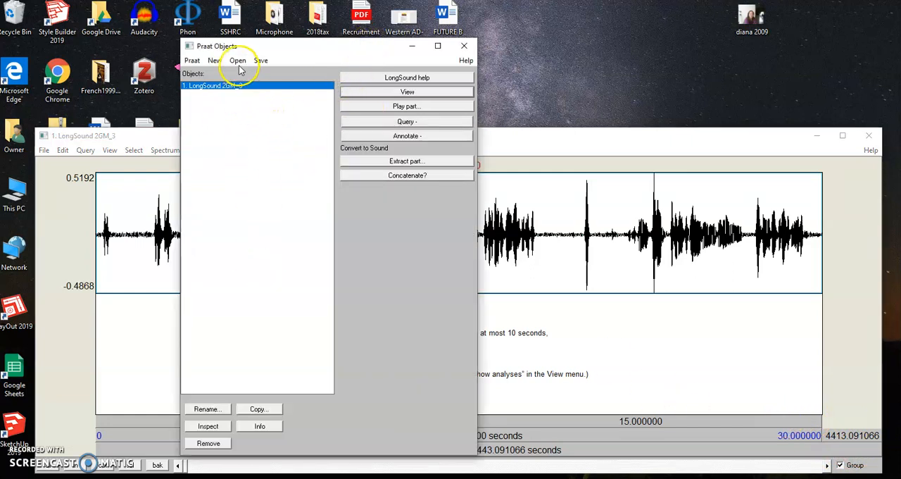
Create a TextGrid with end time 4413.092 s, a single tier named TEXTGRIDNAME and no point tiers
click(215, 61)
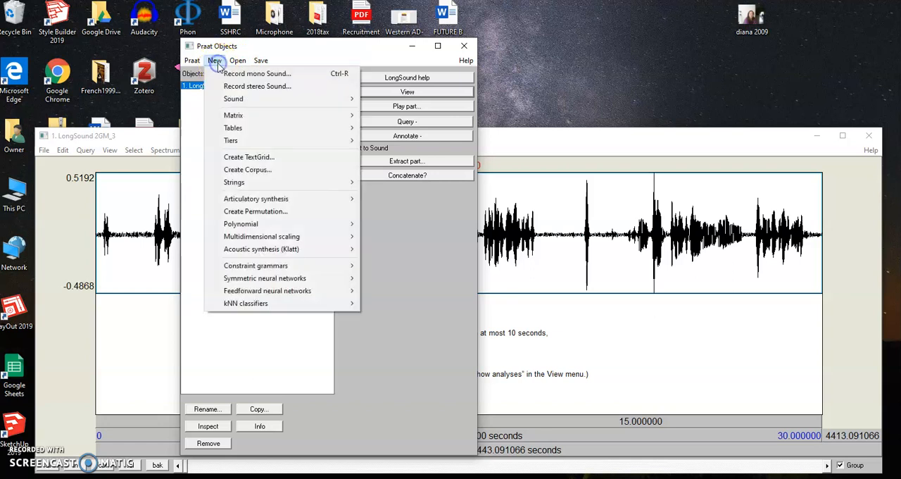
click(257, 162)
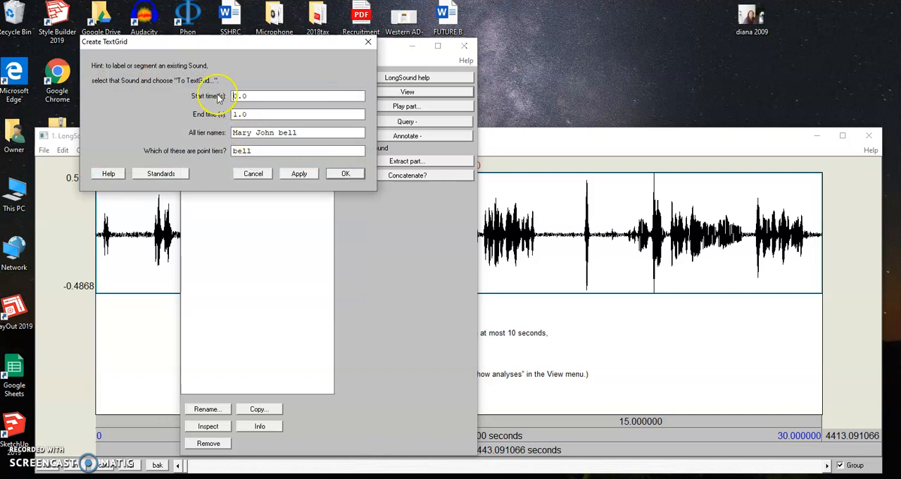
click(262, 116)
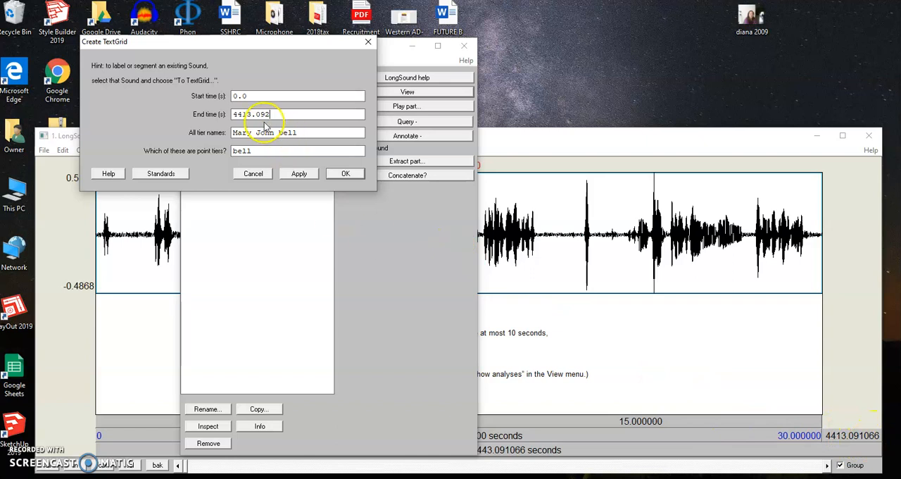
drag(299, 133, 227, 133)
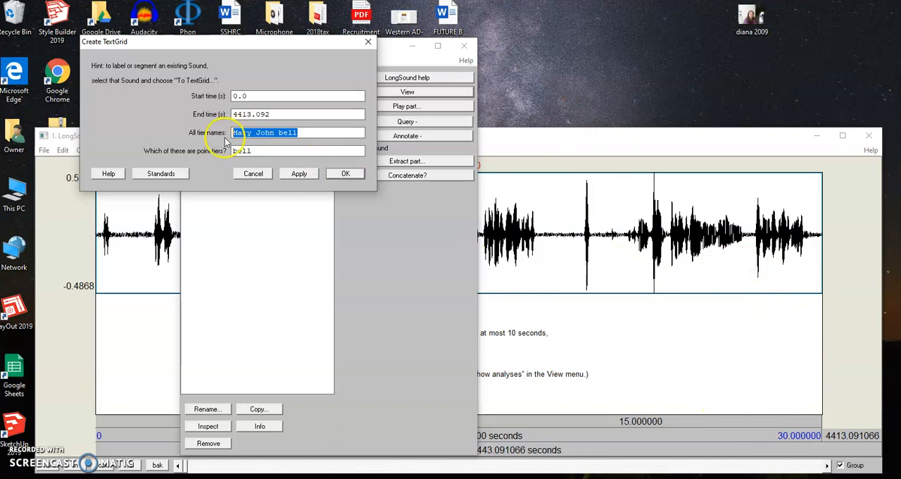
text(2)
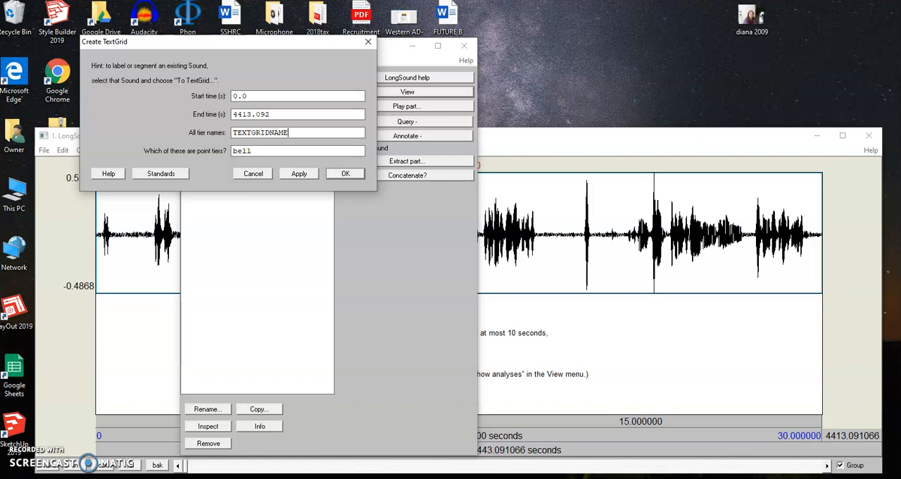
click(272, 153)
drag(272, 153, 226, 151)
key(BackSpace)
click(346, 175)
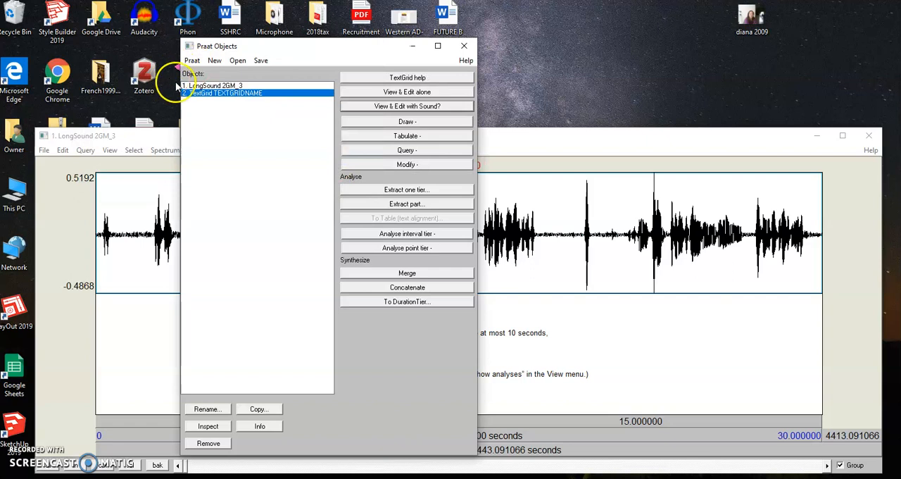
Open LongSound 2GM_3 and TextGrid TEXTGRIDNAME together for viewing and editing
ctrl+click(233, 86)
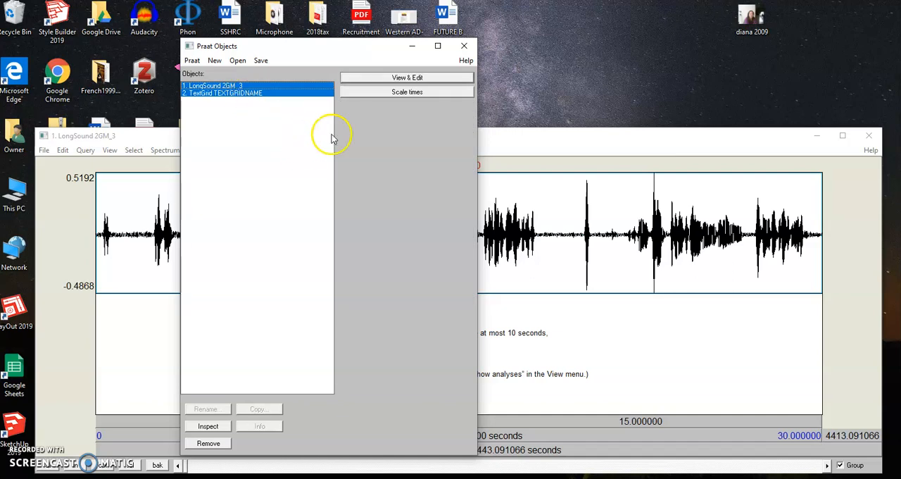
click(430, 79)
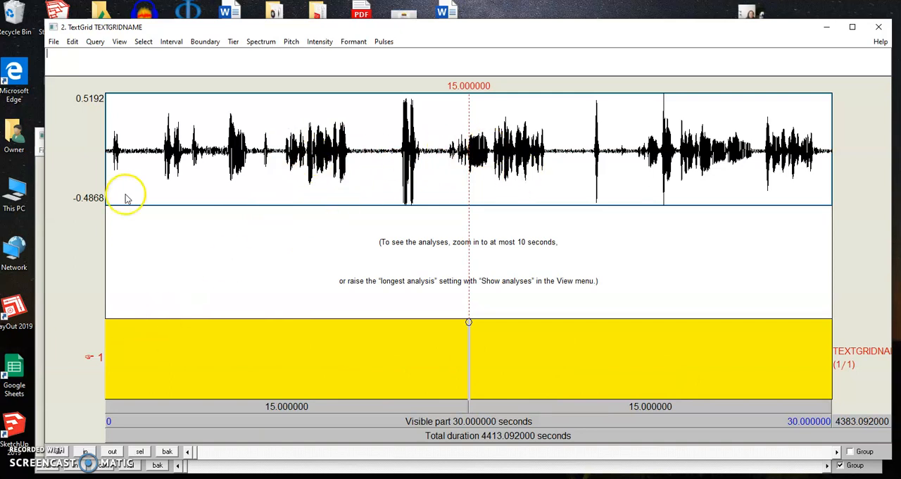
Select stretches of speech in the waveform and play the utterance from about 1.84 to 4.15 s
drag(157, 166, 367, 168)
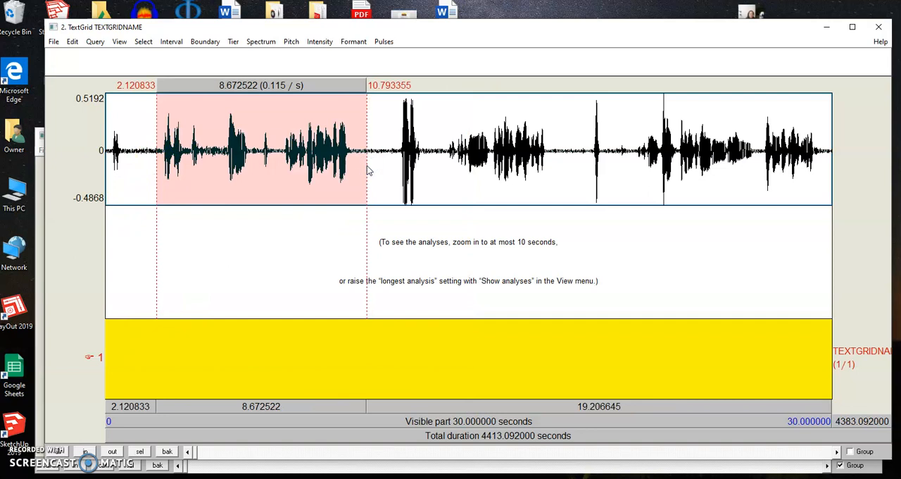
drag(377, 163, 437, 163)
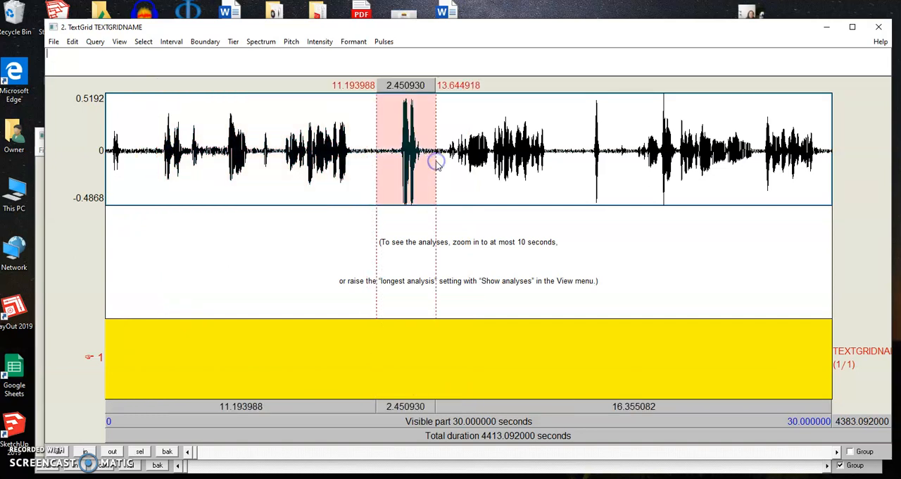
drag(149, 176, 205, 166)
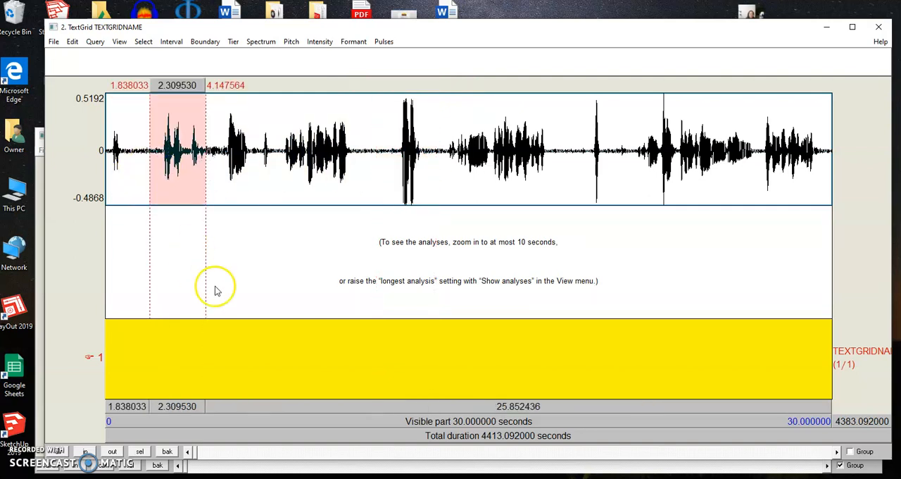
click(176, 406)
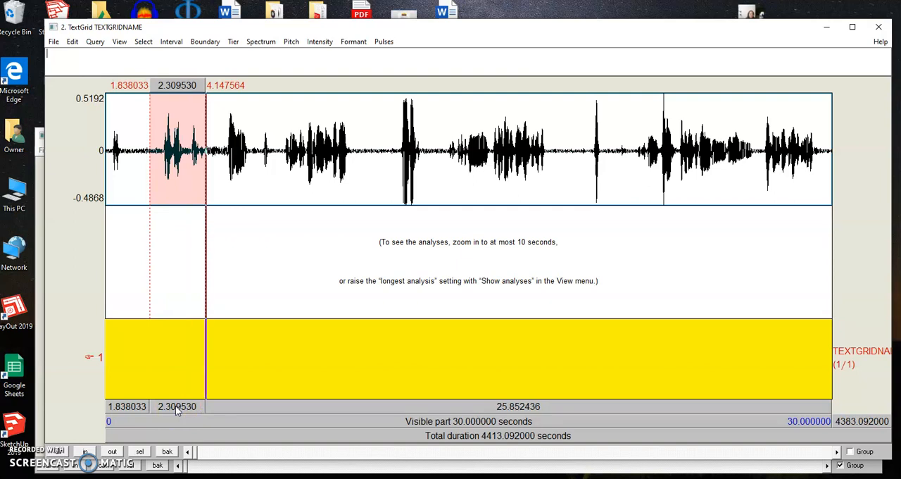
Add interval boundaries on tier 1 at about 2.03 s and 4.50 s, around the first utterance
click(154, 145)
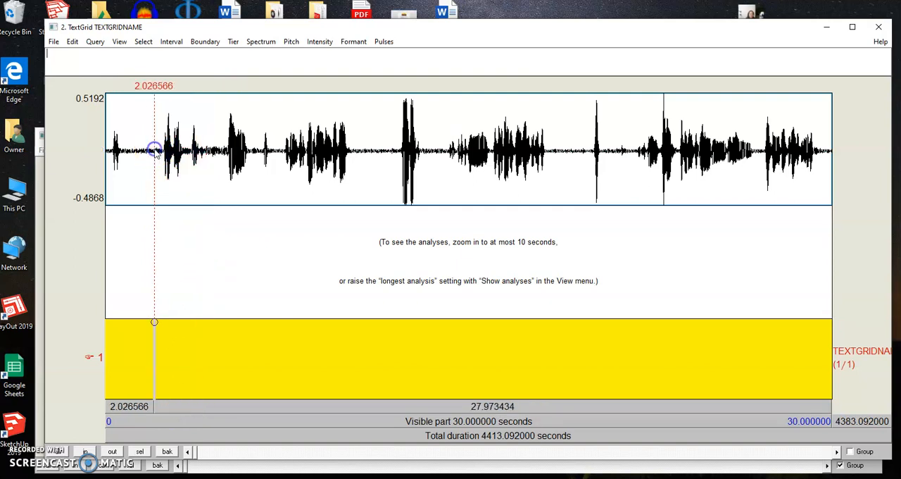
click(157, 326)
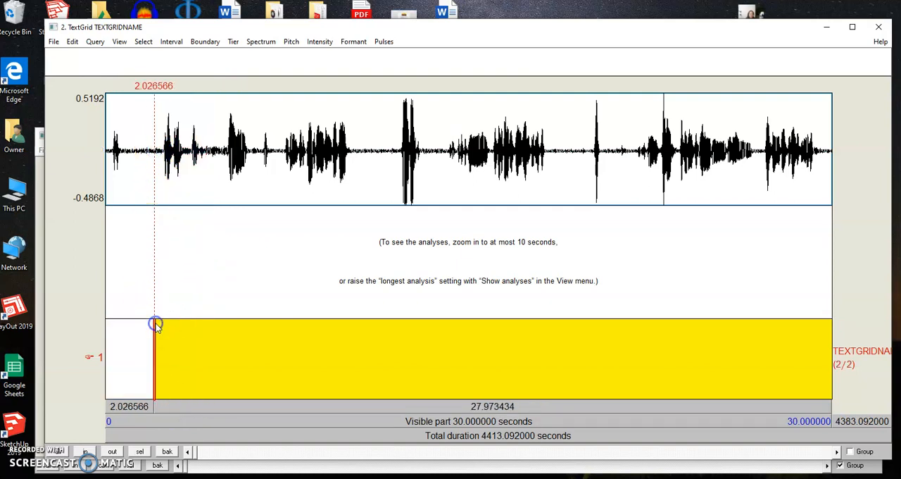
click(214, 170)
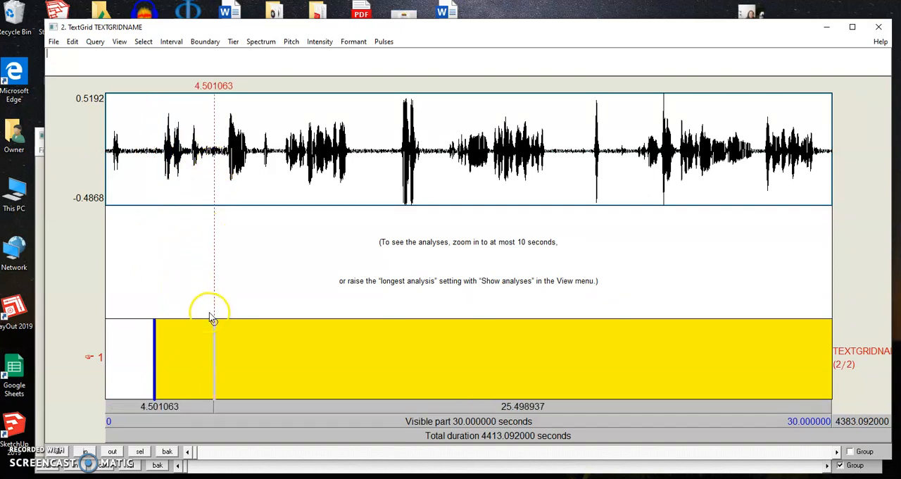
click(214, 323)
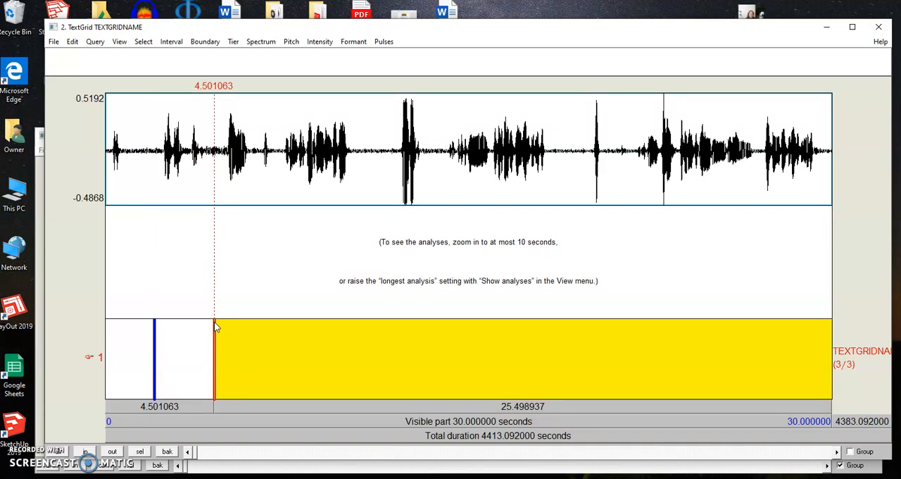
Play the interval between the two boundaries and transcribe it as "I: Ok, ahí ya está grabando. Listo."
click(167, 356)
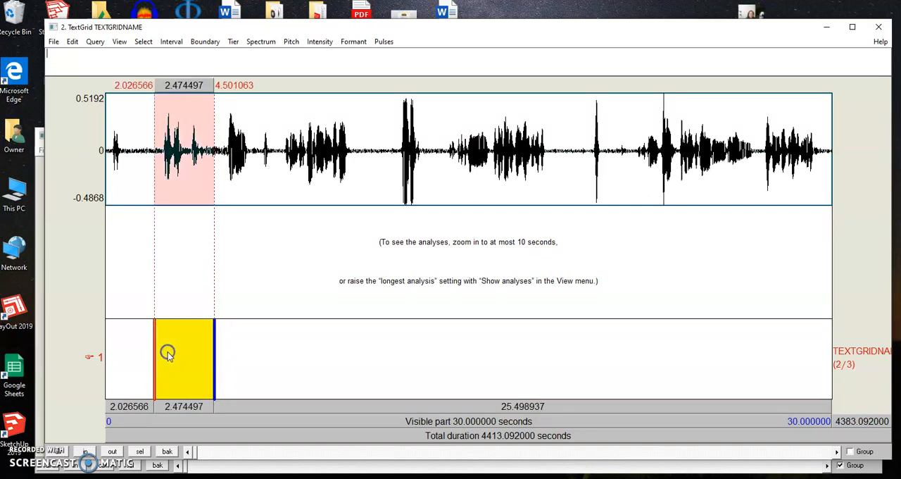
click(191, 407)
key(BackSpace)
text(Ok, )
text(ahi ya)
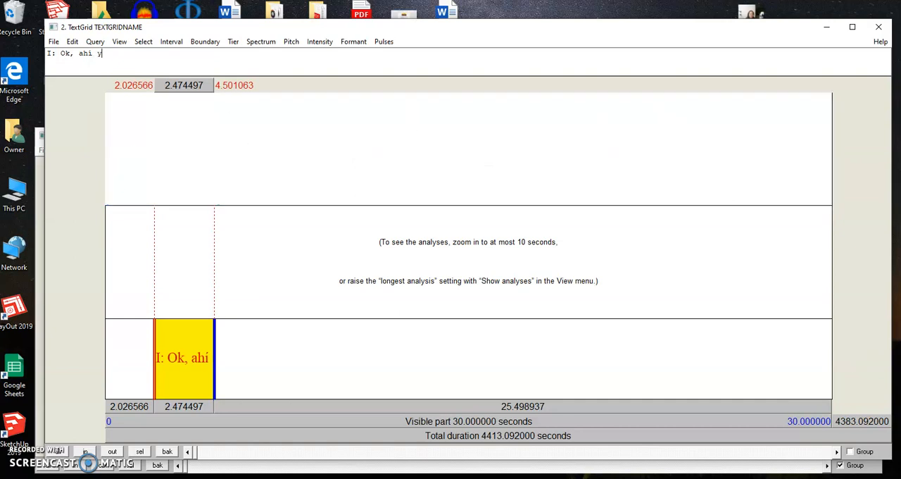
text( está )
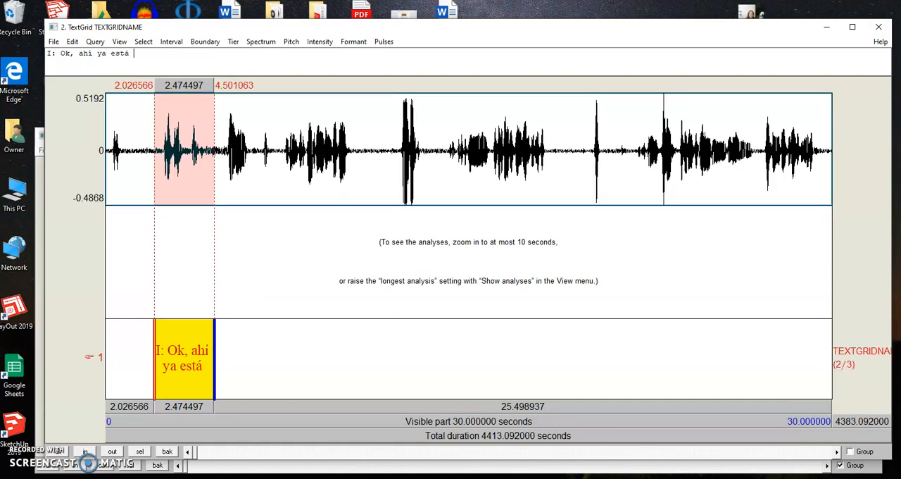
text(grabando. Listo.)
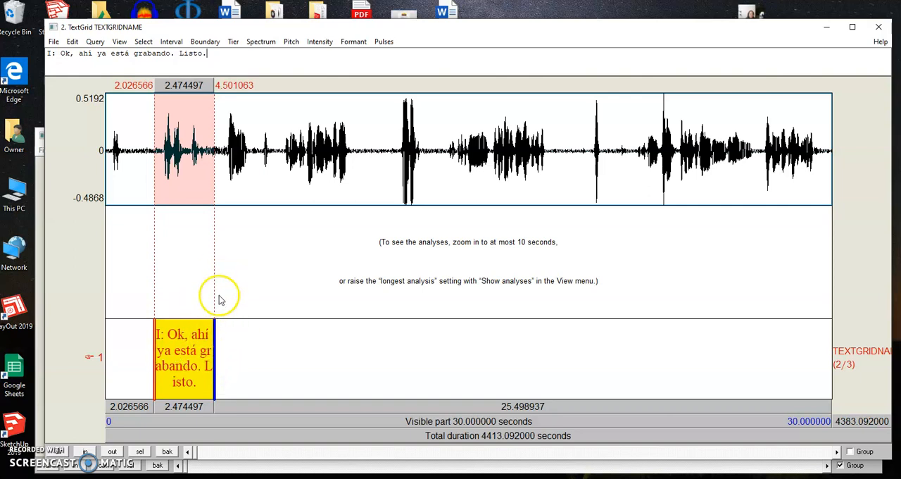
Extend the transcribed interval by moving its end boundary to about 6.93 s, past the following utterance
drag(218, 182, 258, 190)
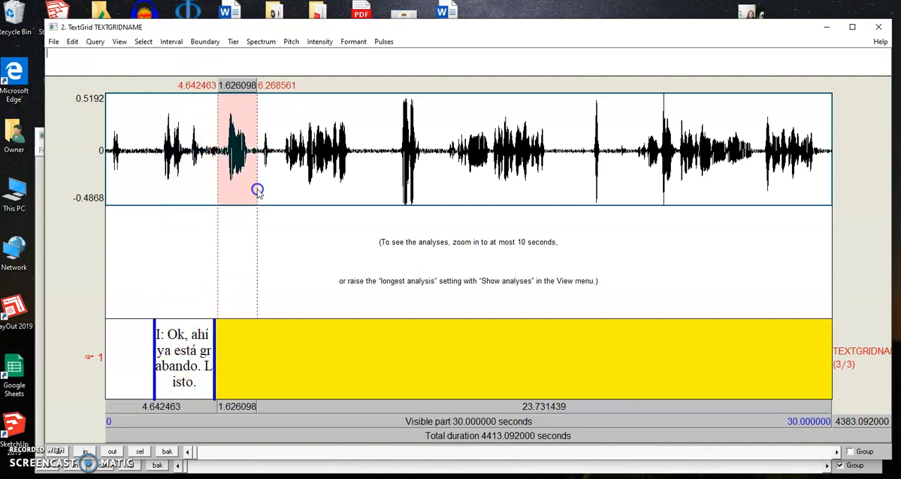
click(196, 366)
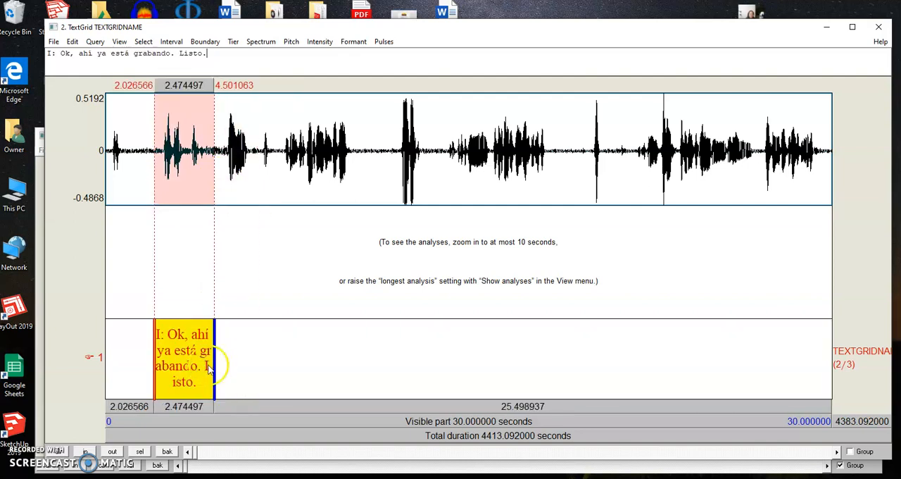
click(215, 369)
drag(217, 370, 274, 360)
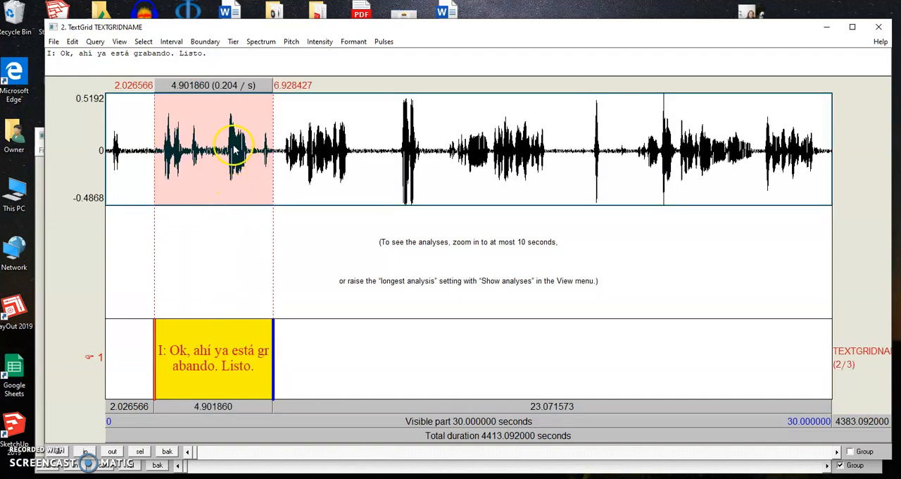
Move the transcribed interval's end boundary back to about 4.38 s and add a second interval tier named Comments
drag(273, 379, 211, 377)
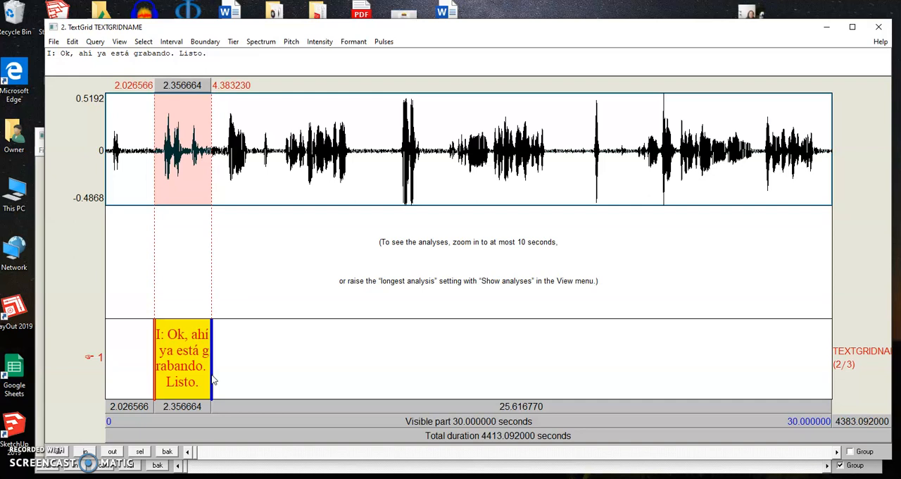
click(232, 42)
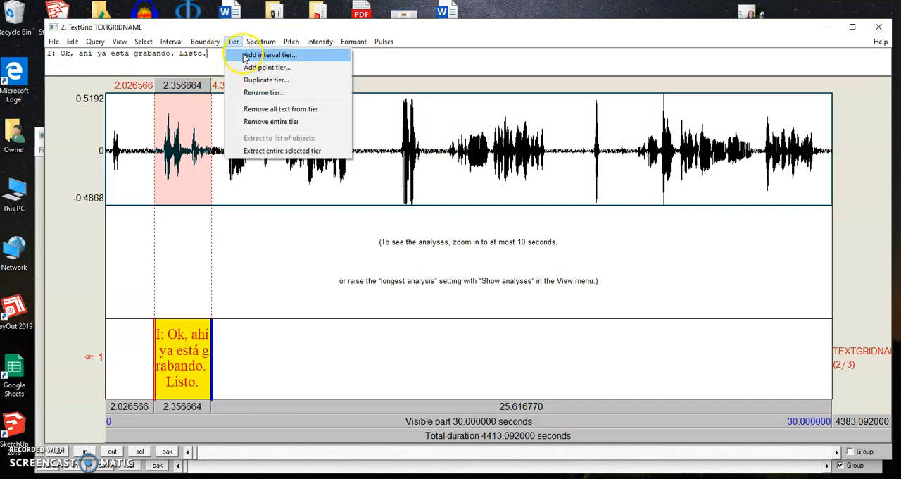
click(244, 56)
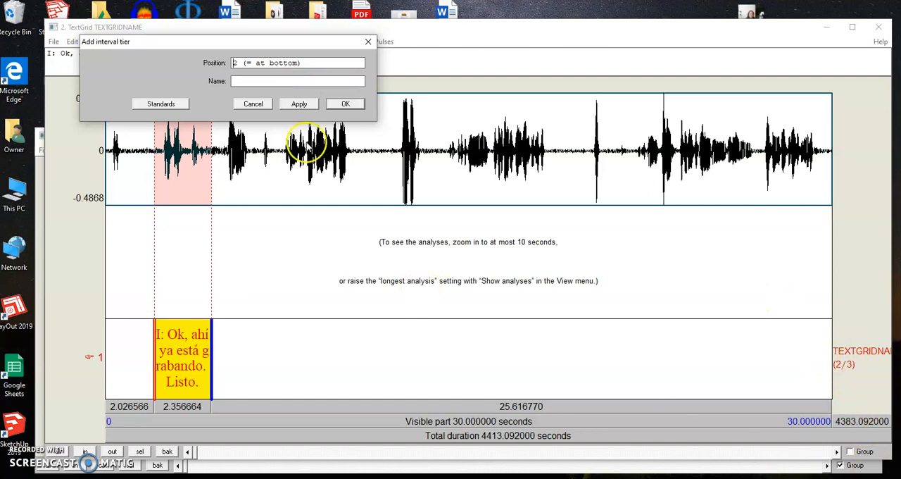
click(255, 81)
text(Comments)
key(Return)
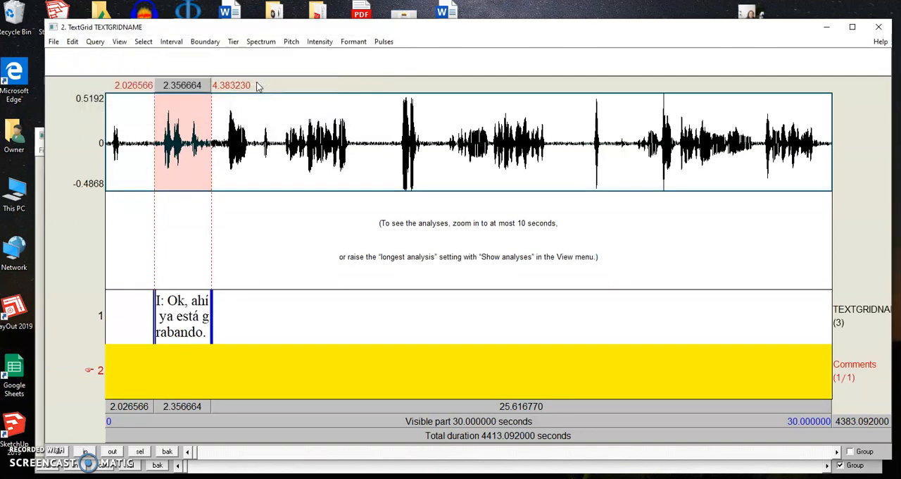
Add boundaries on the Comments tier at about 2.03 s and 4.38 s, aligned with the transcribed interval on tier 1
click(400, 374)
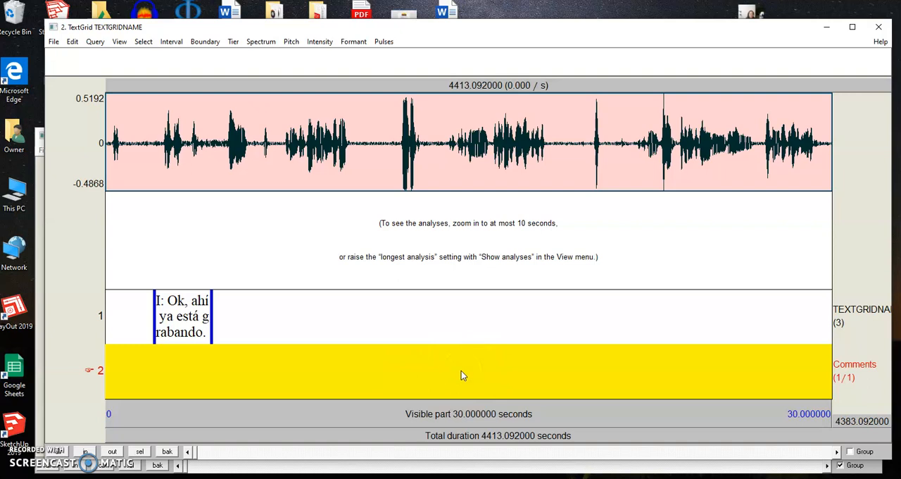
click(535, 289)
click(186, 327)
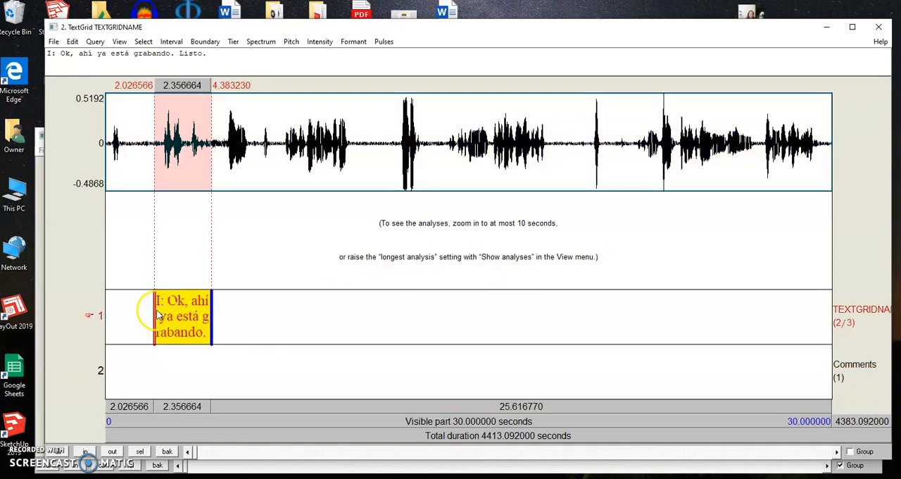
click(155, 314)
click(155, 347)
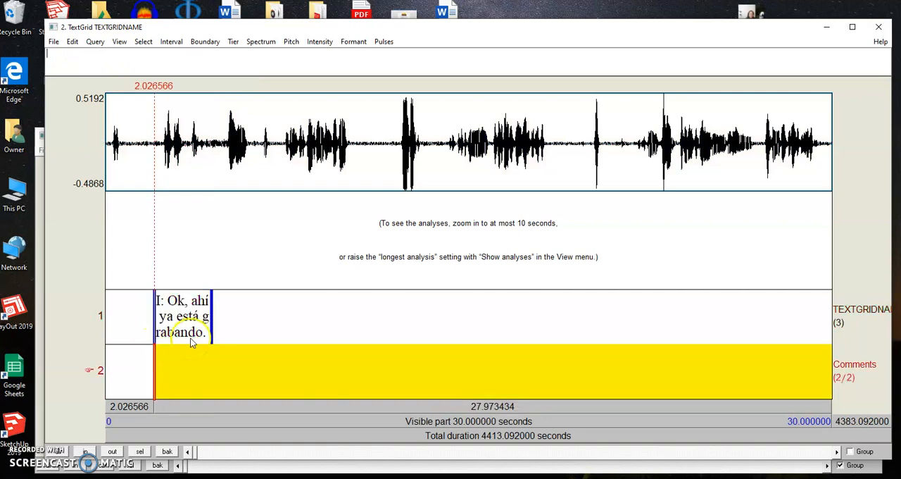
click(212, 336)
click(211, 352)
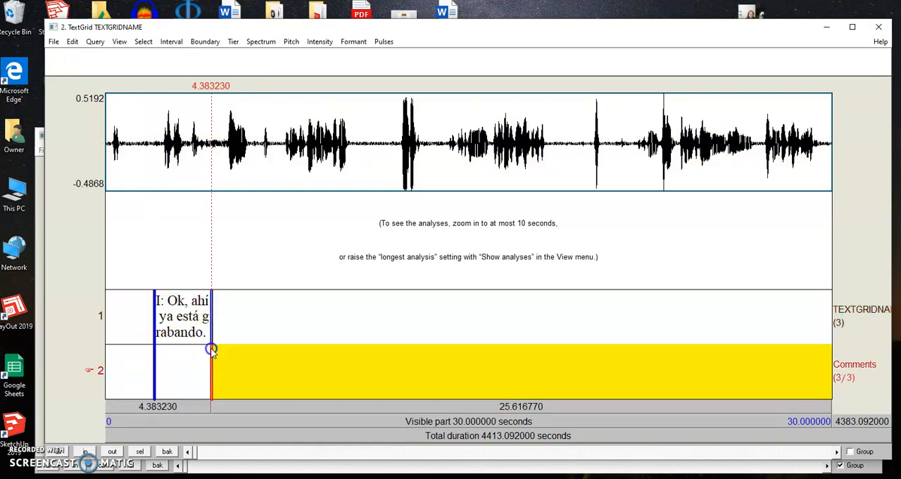
Enter the comment "Revisar despues." in the bounded Comments interval and reselect the transcribed interval on tier 1
click(203, 357)
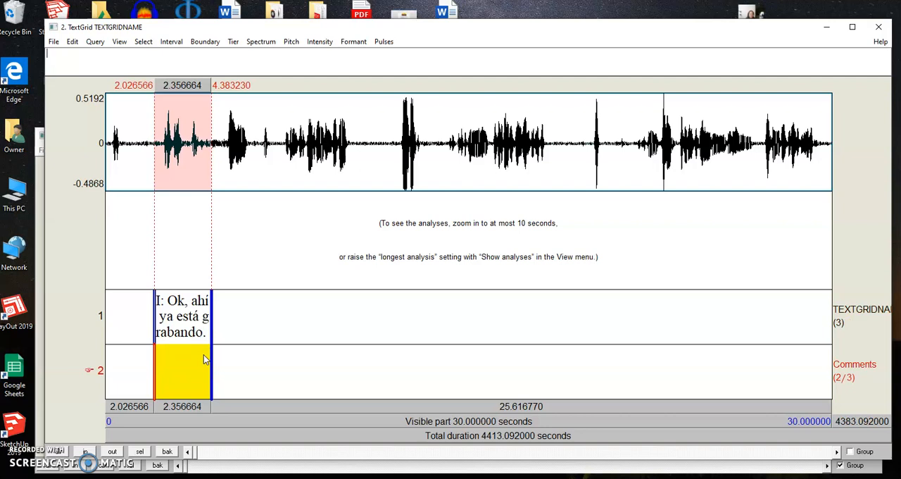
text(Revisar despues.)
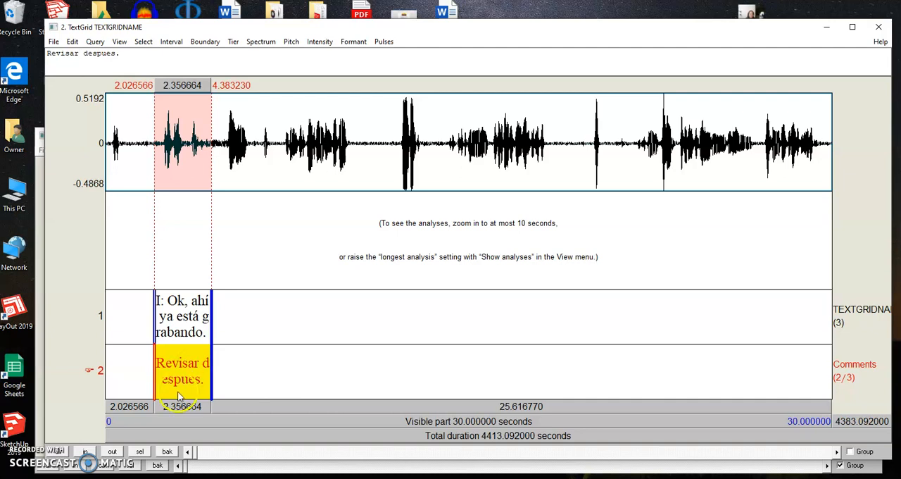
click(183, 316)
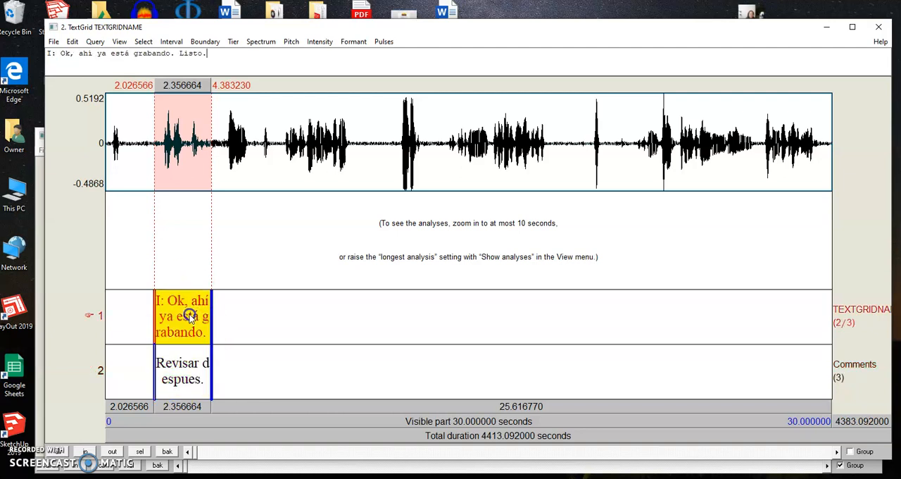
Clear the text of the Comments interval beneath the transcribed utterance
click(182, 367)
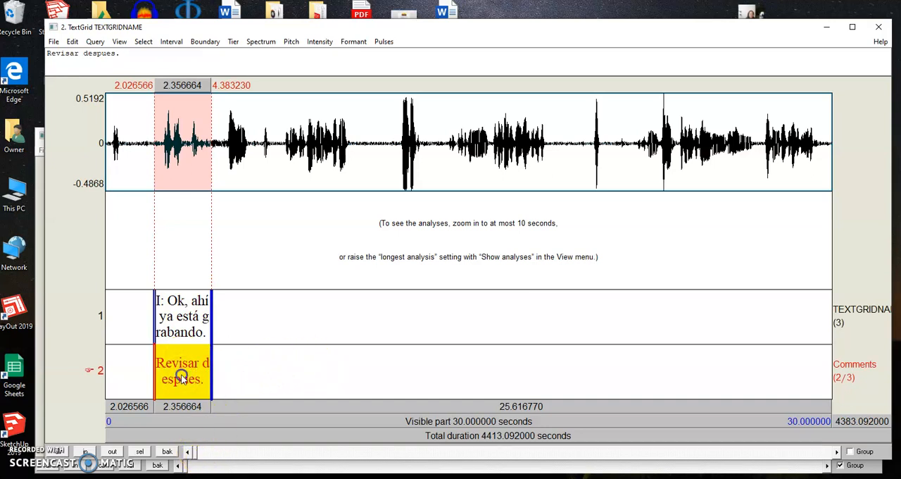
drag(141, 63, 6, 63)
key(BackSpace)
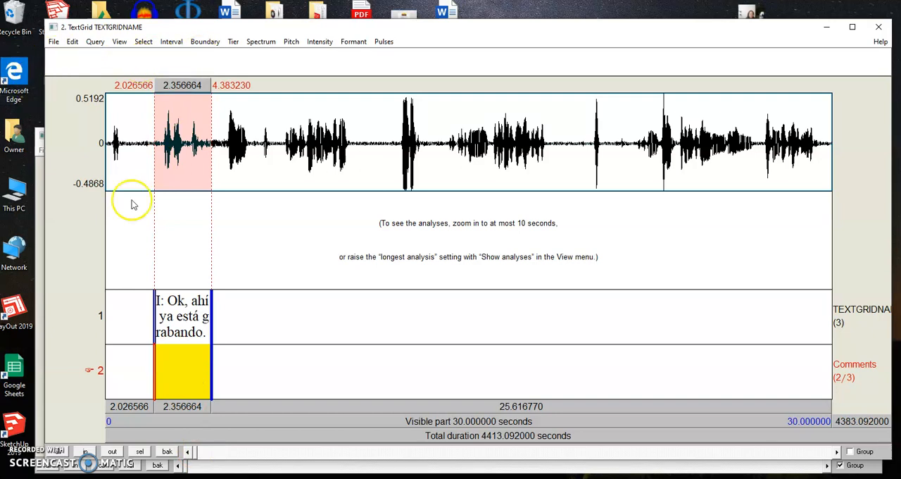
Remove both boundaries, at about 4.38 s and 2.03 s, from the Comments tier
click(211, 364)
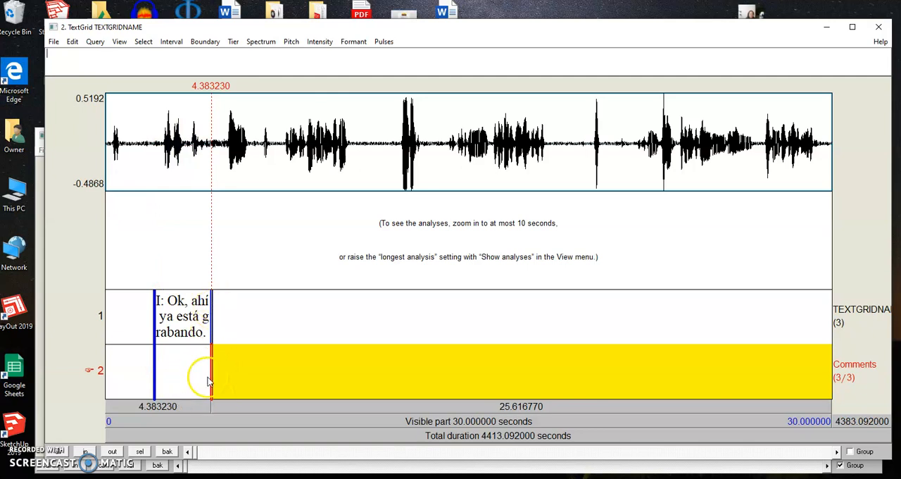
click(239, 375)
drag(239, 375, 211, 375)
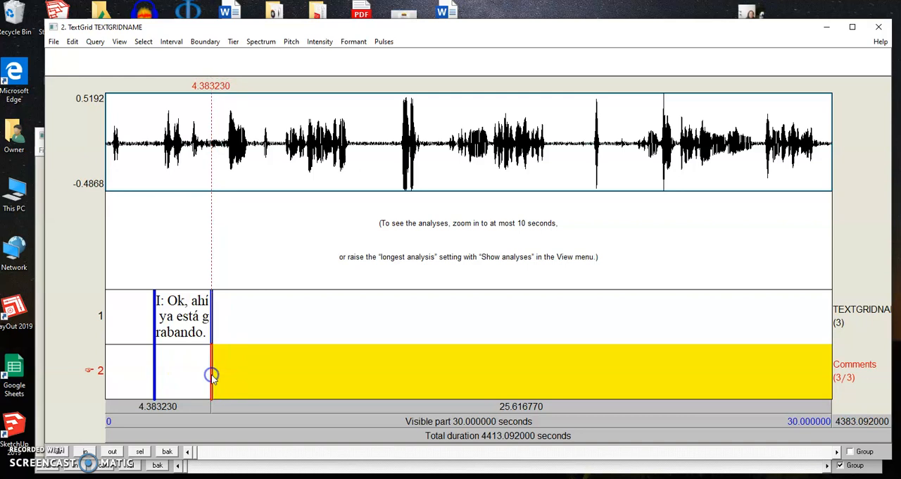
click(211, 42)
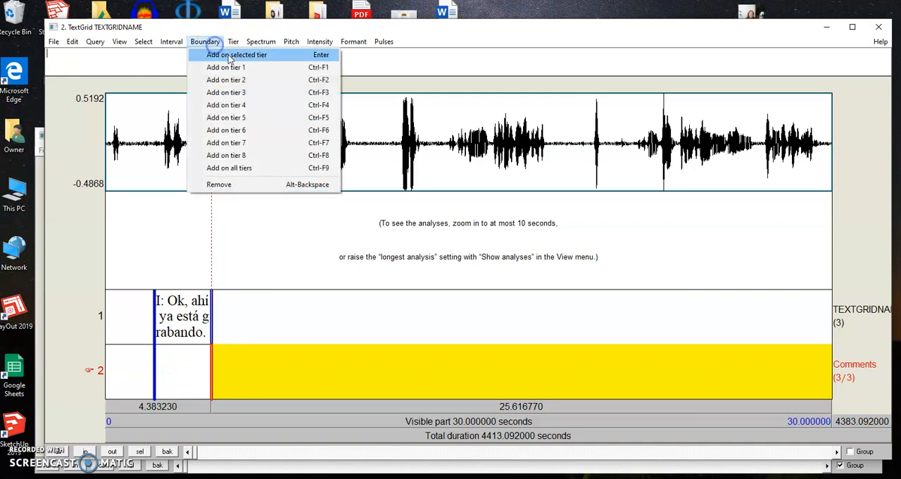
click(230, 185)
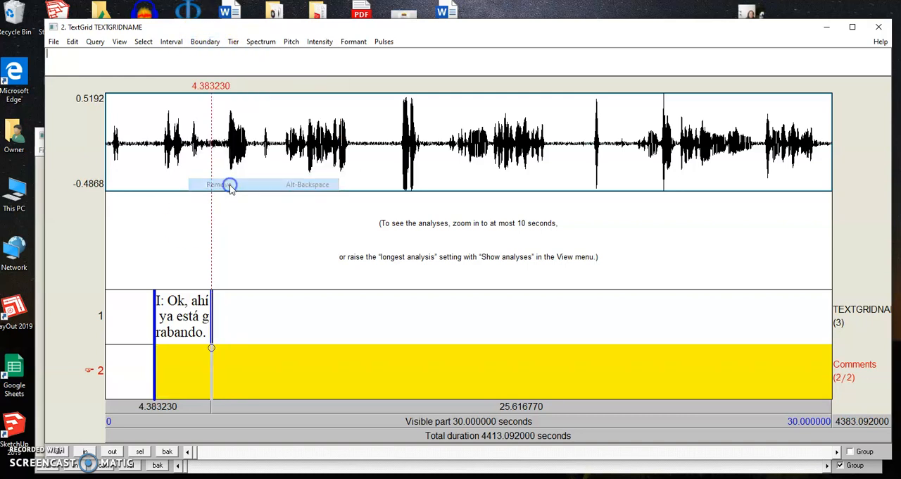
click(156, 387)
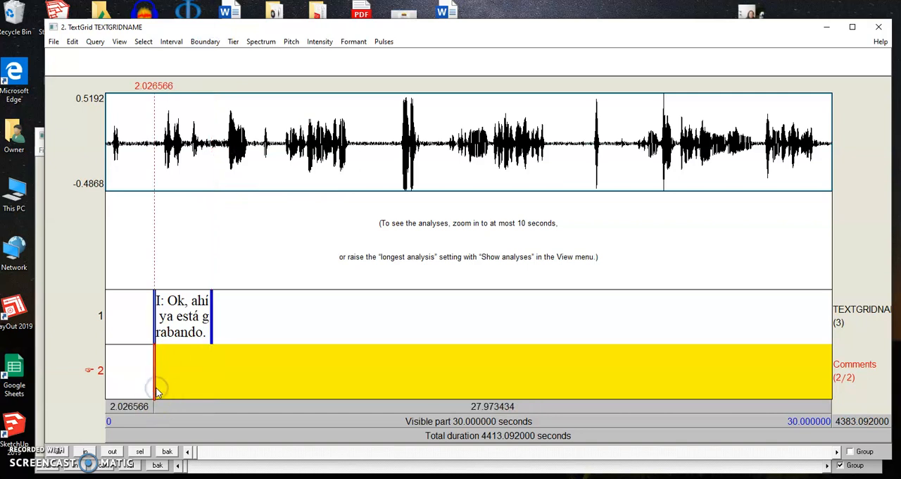
key(alt+BackSpace)
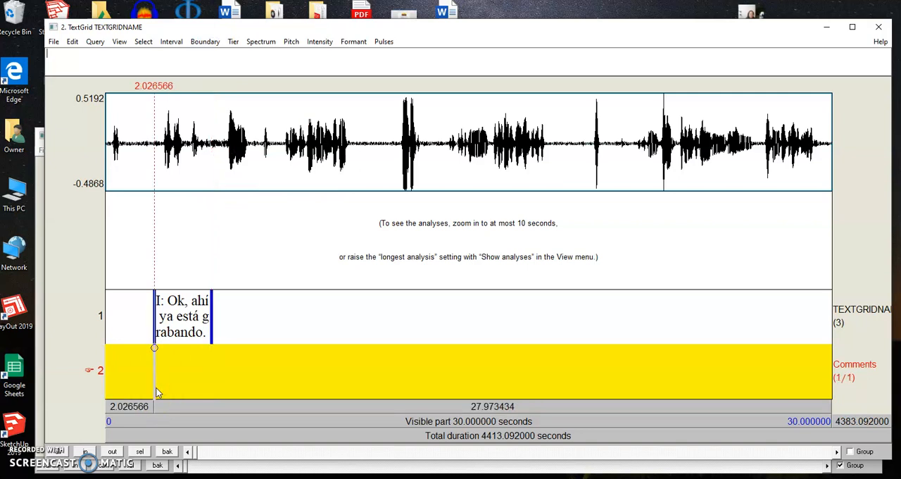
Add a boundary at about 7.28 s on both tier 1 and the Comments tier
click(227, 321)
click(292, 264)
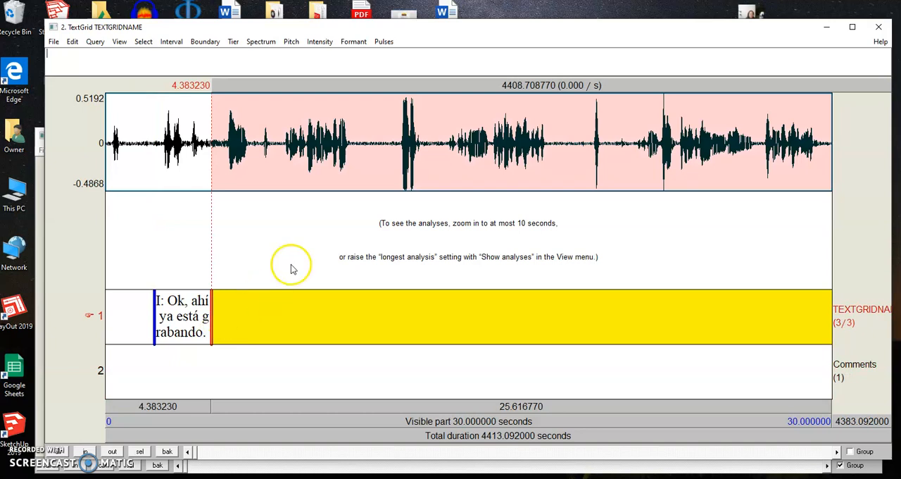
click(370, 253)
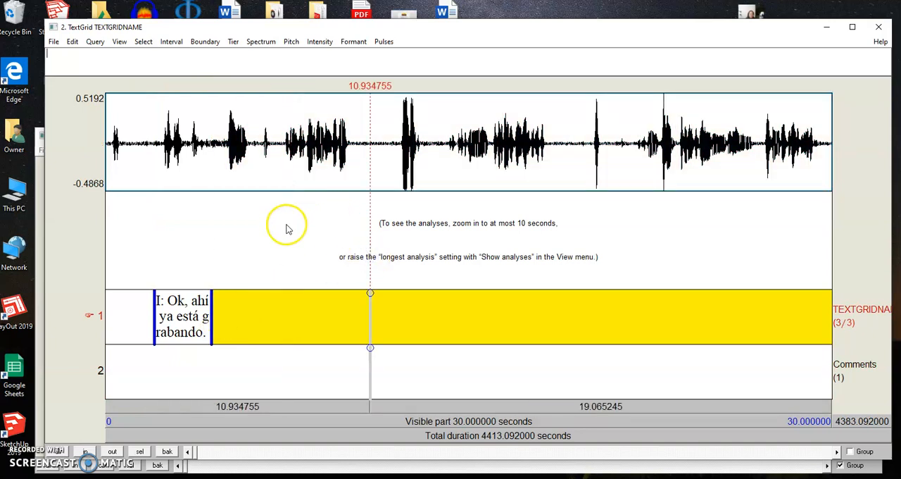
click(282, 227)
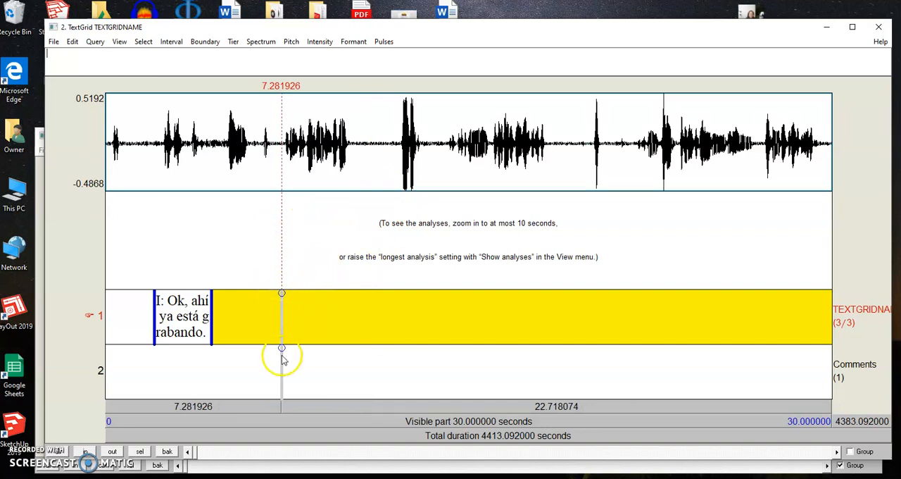
click(281, 293)
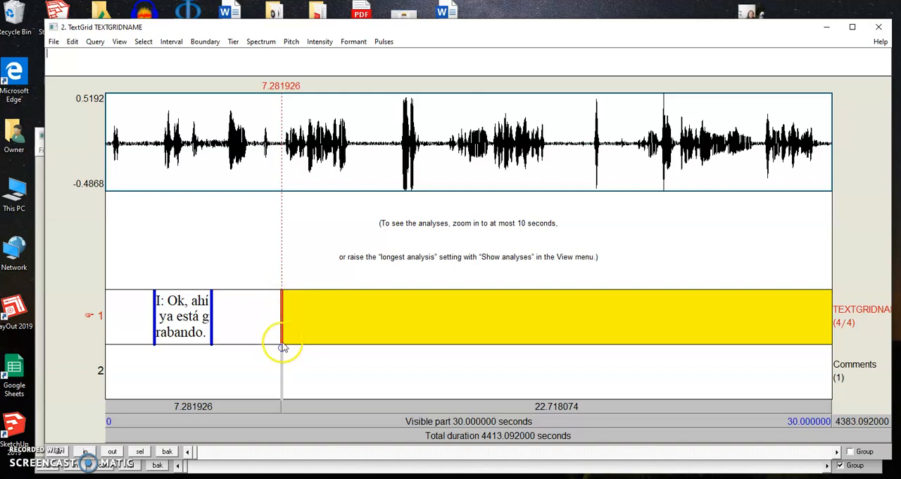
click(281, 347)
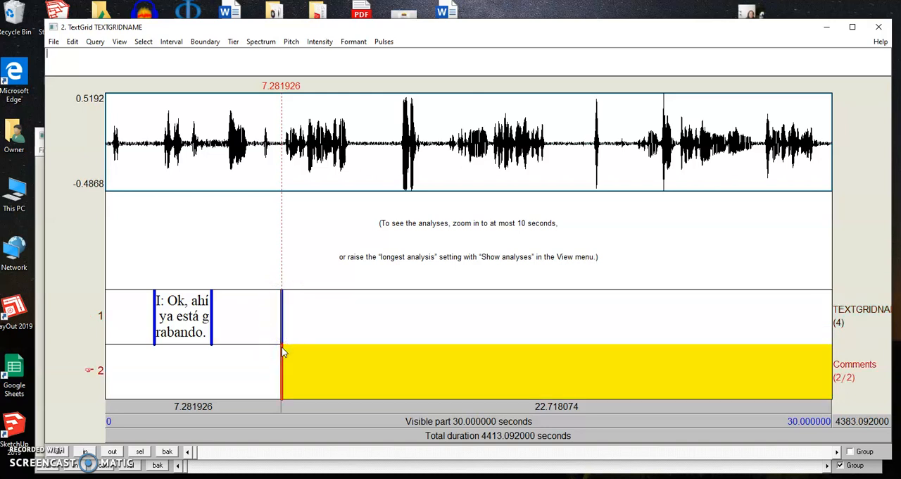
Undo the new boundary on the Comments tier and remove the matching one at about 7.28 s from tier 1
key(ctrl+z)
click(283, 318)
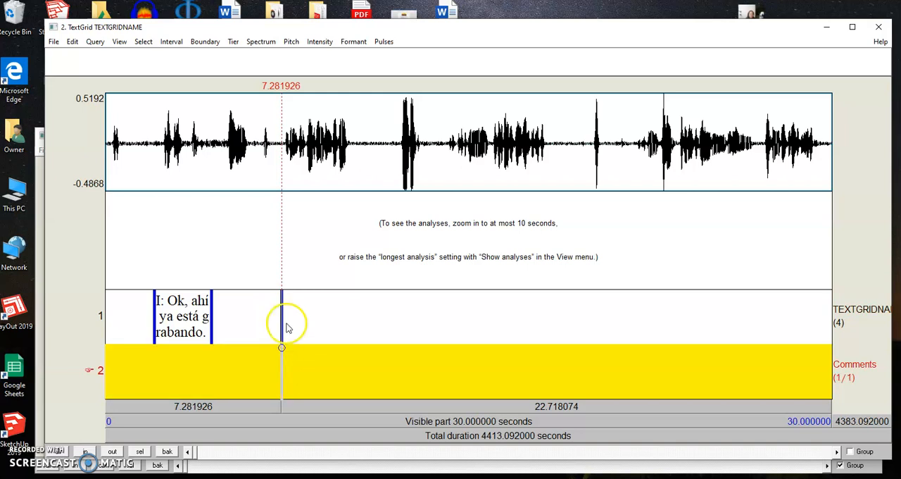
key(alt+BackSpace)
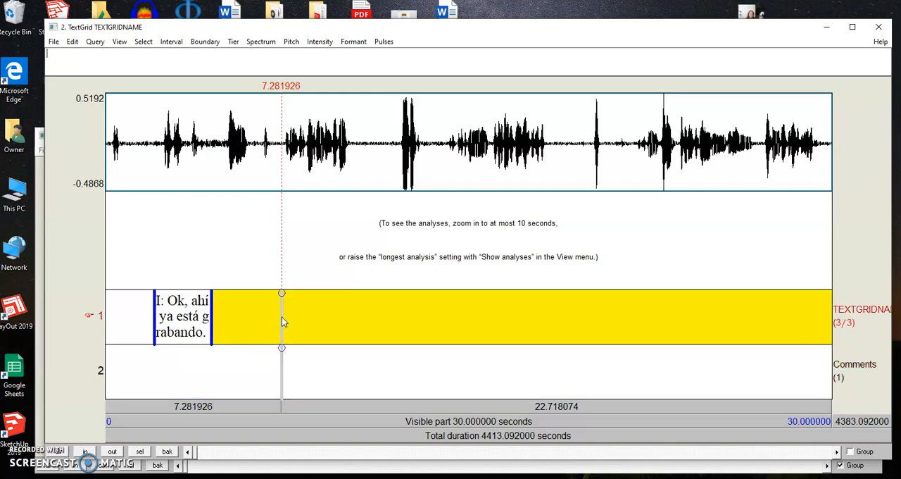
click(240, 304)
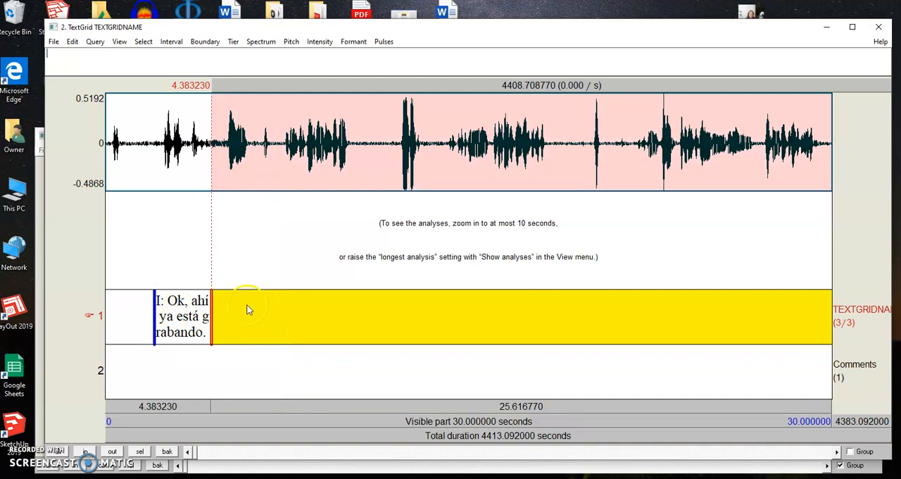
click(53, 43)
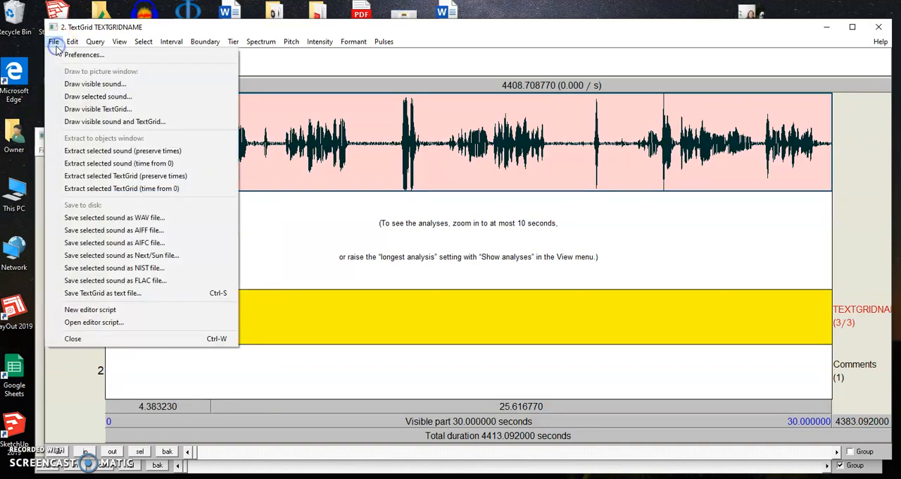
click(139, 296)
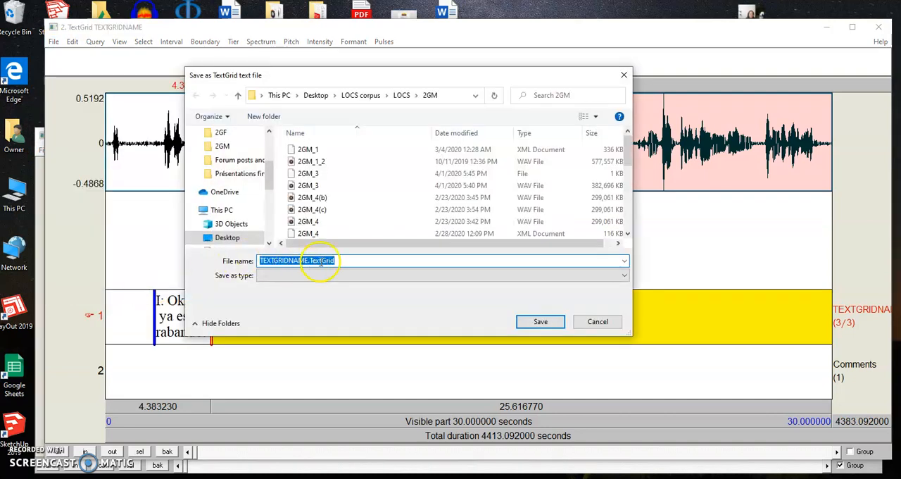
click(338, 260)
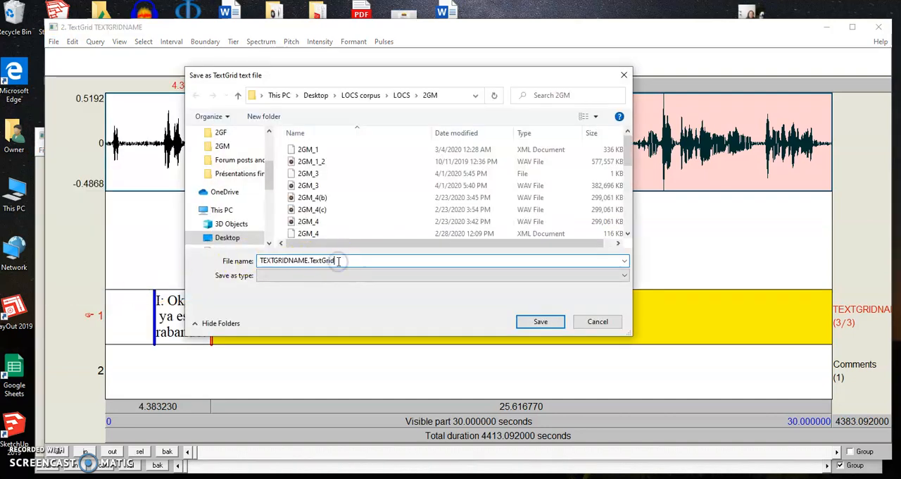
click(303, 260)
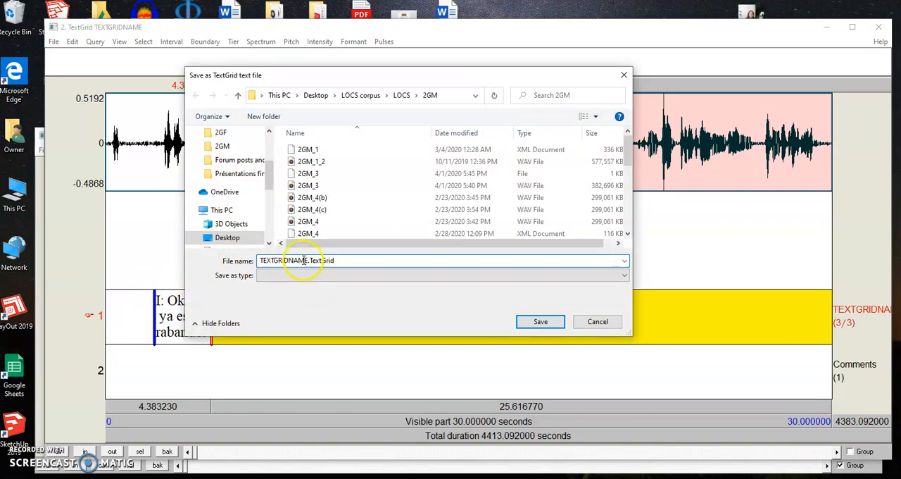
drag(303, 260, 268, 257)
click(266, 258)
click(550, 324)
click(582, 324)
click(549, 323)
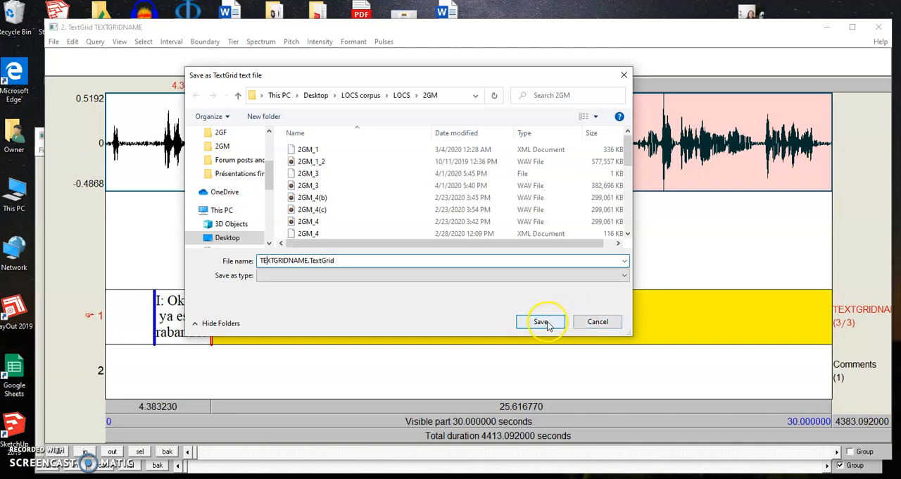
click(574, 322)
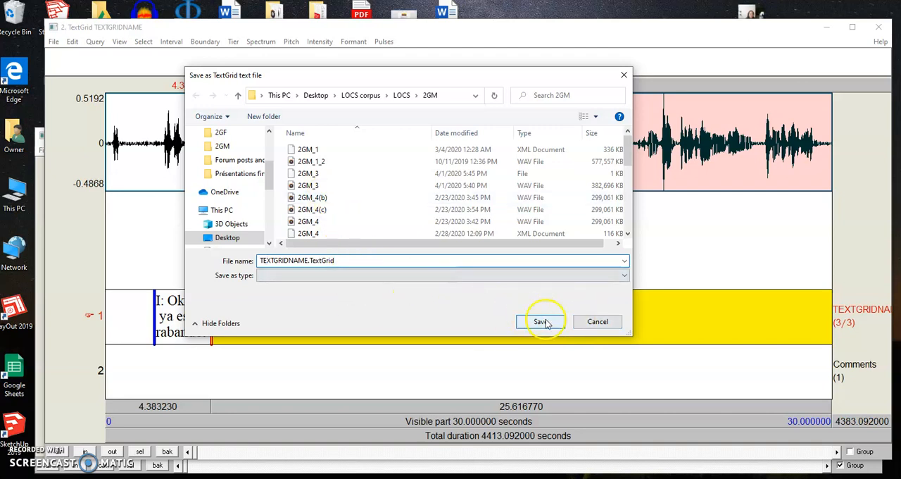
click(595, 323)
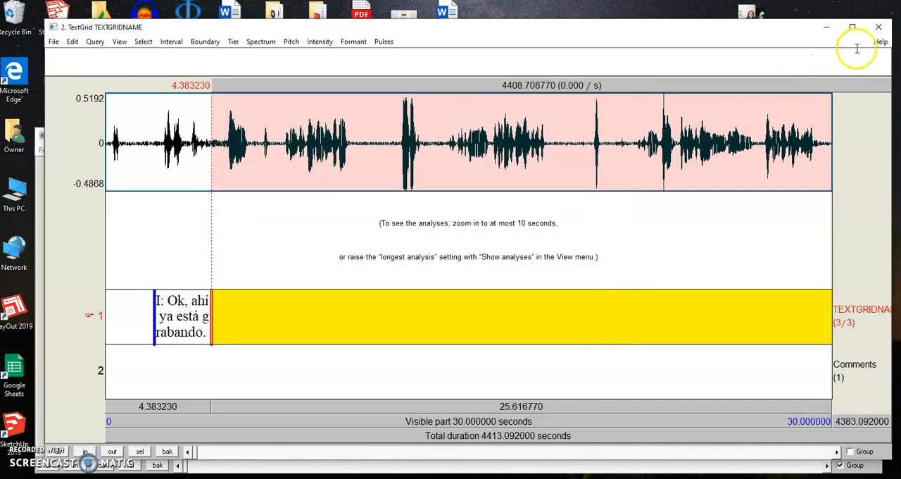
Close the TextGrid editor and select both LongSound 2GM_3 and TextGrid TEXTGRIDNAME in the object list
click(879, 26)
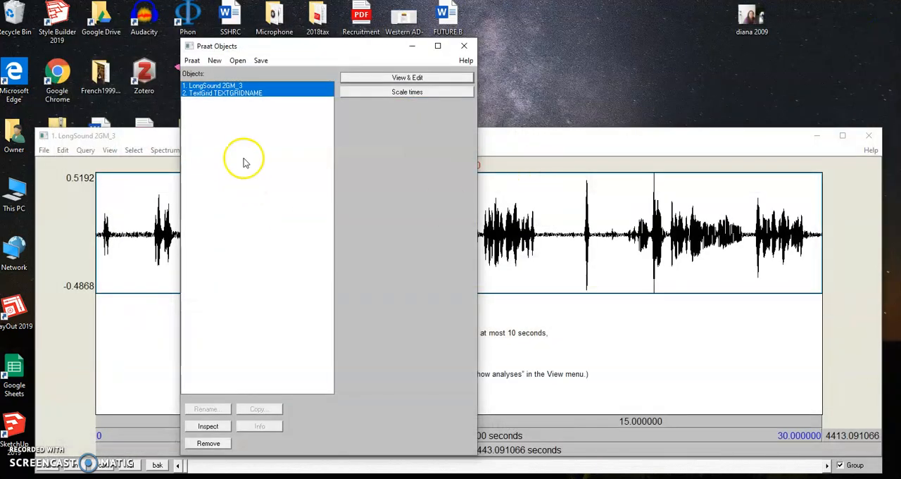
click(227, 86)
click(237, 60)
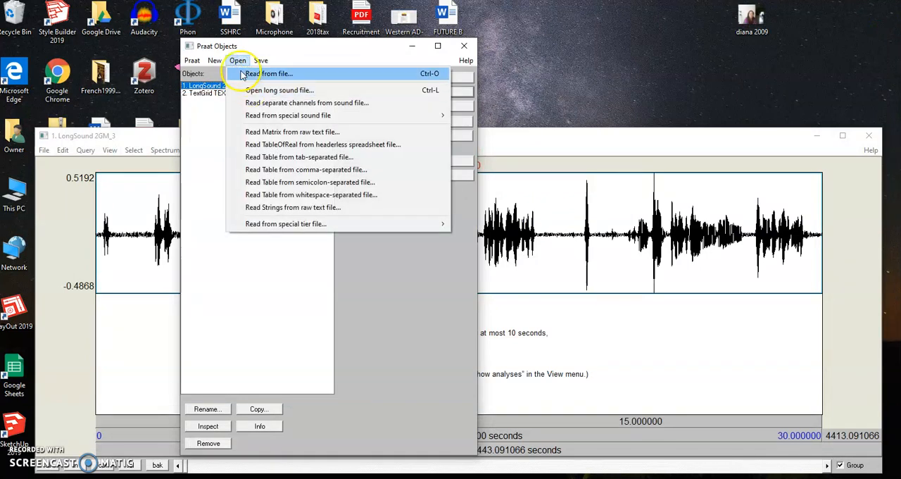
click(202, 136)
click(238, 93)
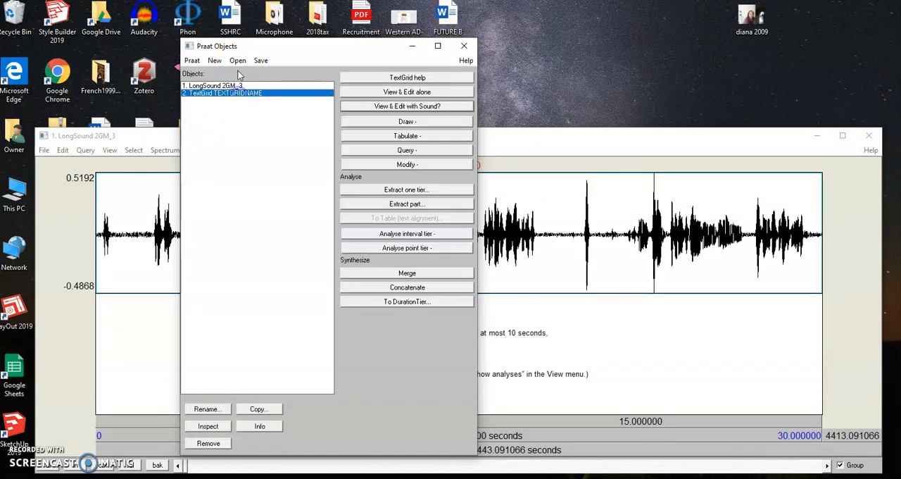
shift+click(270, 86)
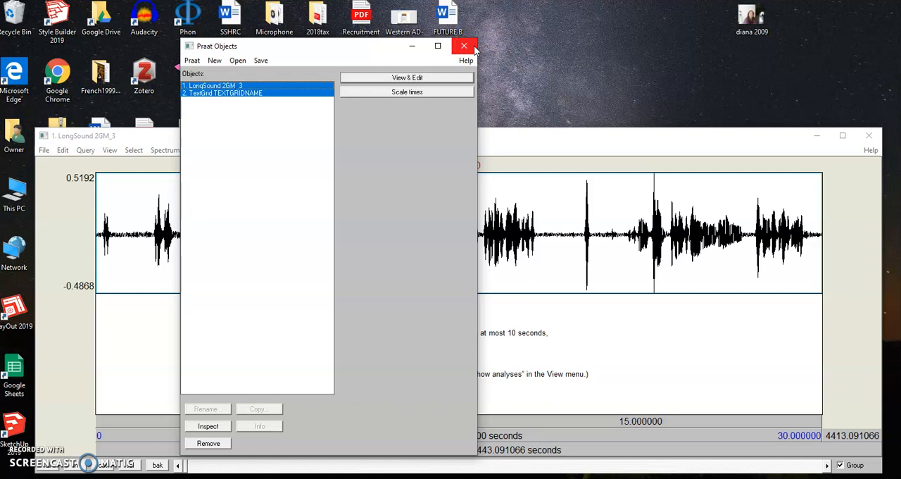
click(193, 61)
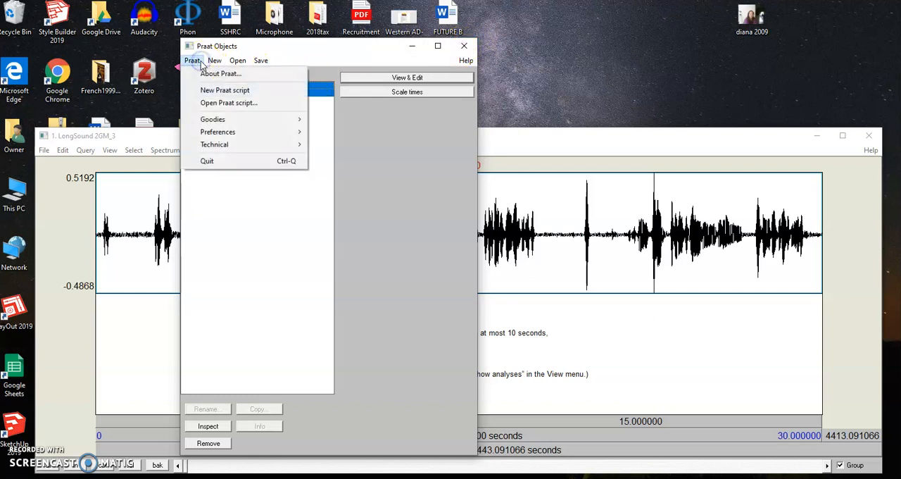